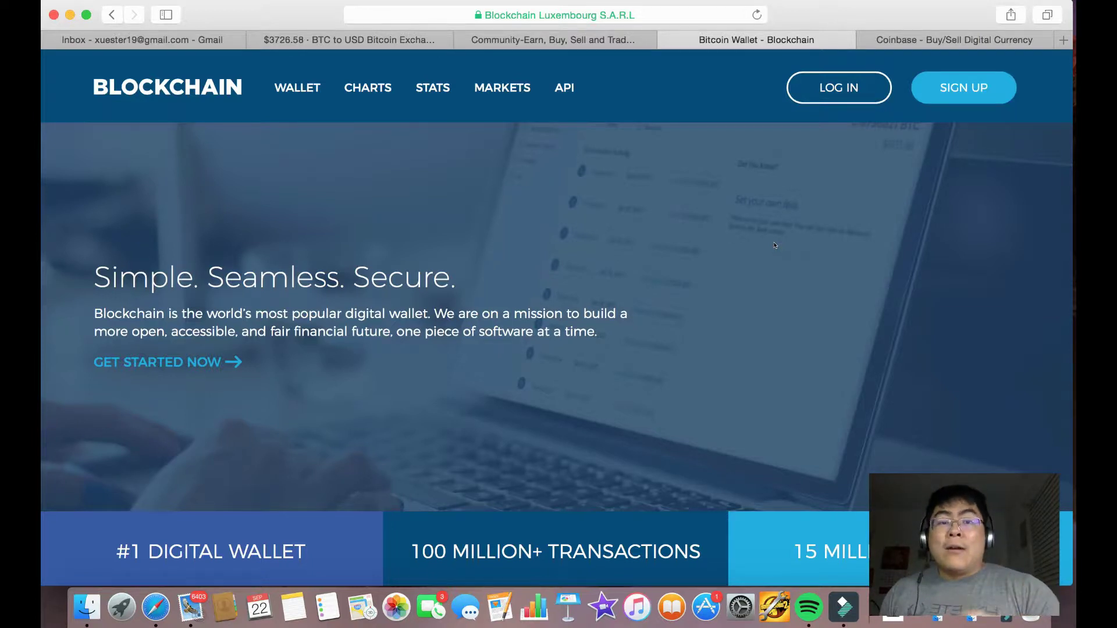
Reload the Blockchain wallet page and start signing up for a new wallet.
{"action": "left_click", "coordinate": [640, 9]}
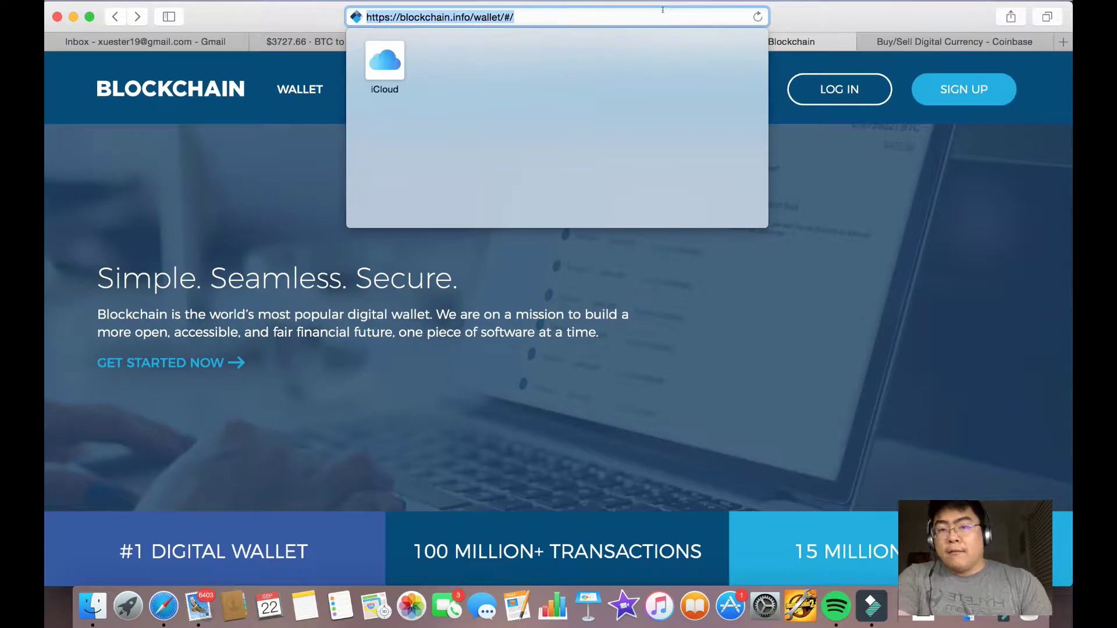
{"action": "key", "text": "Escape"}
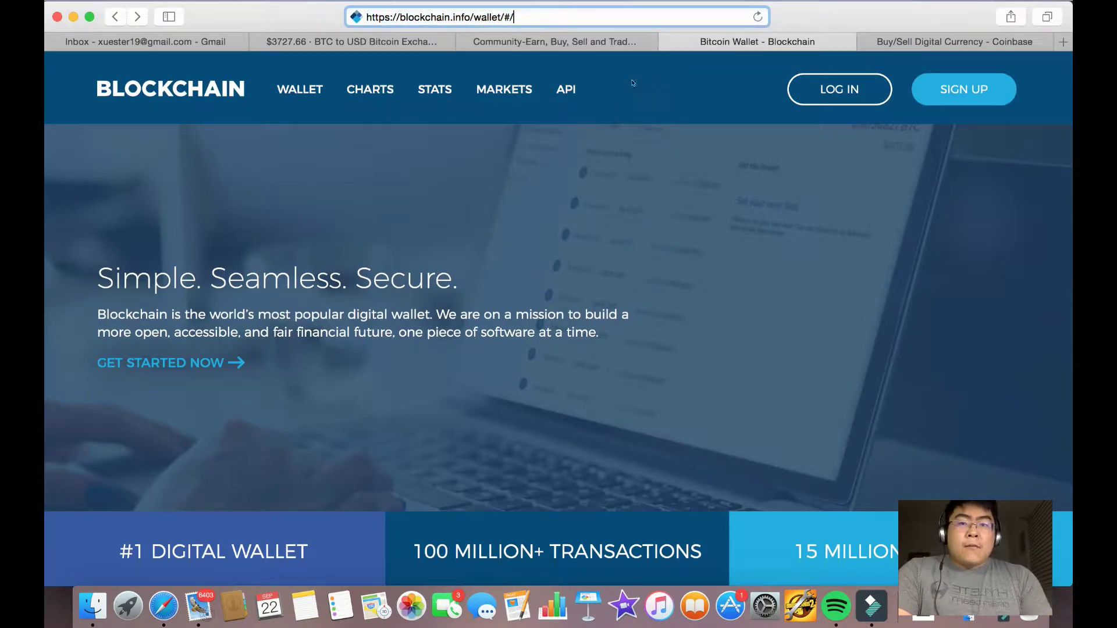
{"action": "key", "text": "Return"}
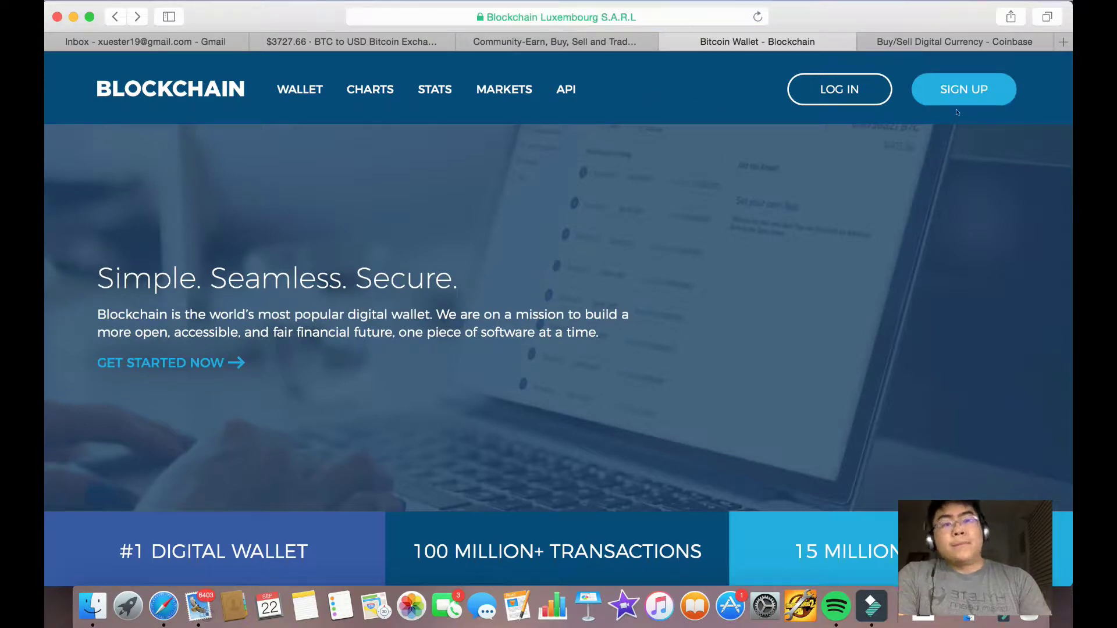
{"action": "left_click", "coordinate": [965, 92]}
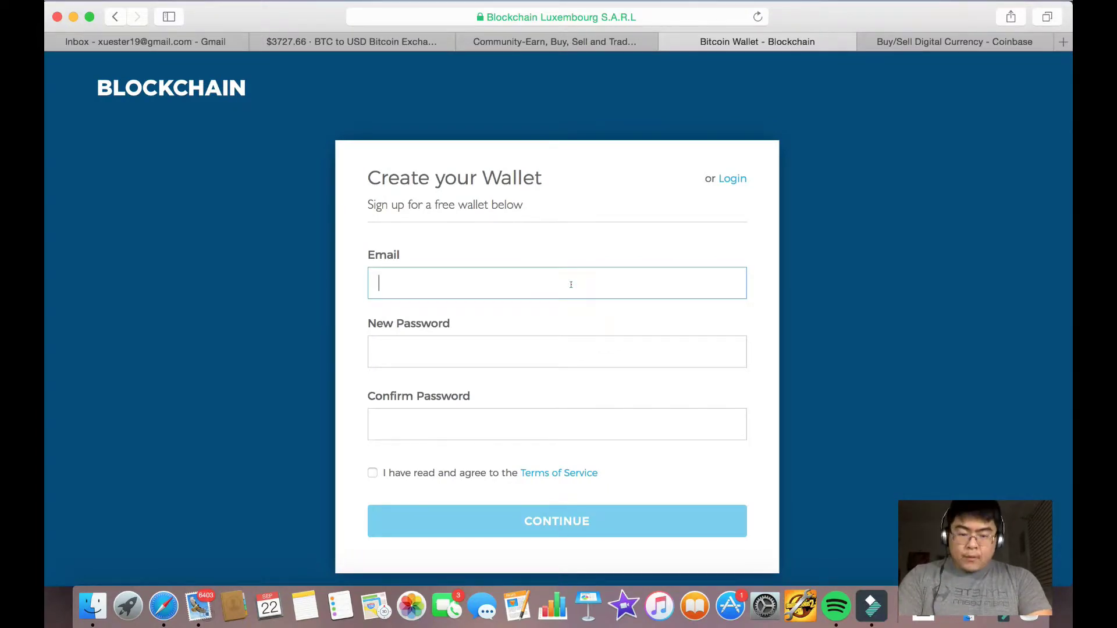
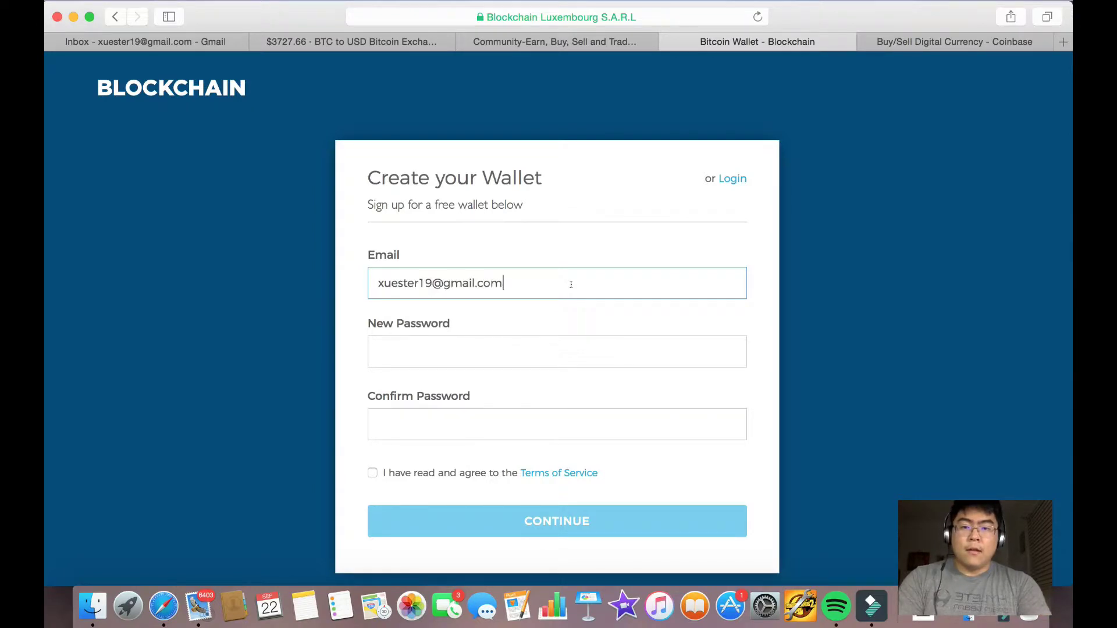
Enter the Gmail address and a strong password twice, accept the Terms, and submit.
{"action": "key", "text": "Tab"}
{"action": "type", "text": "•••••••••••"}
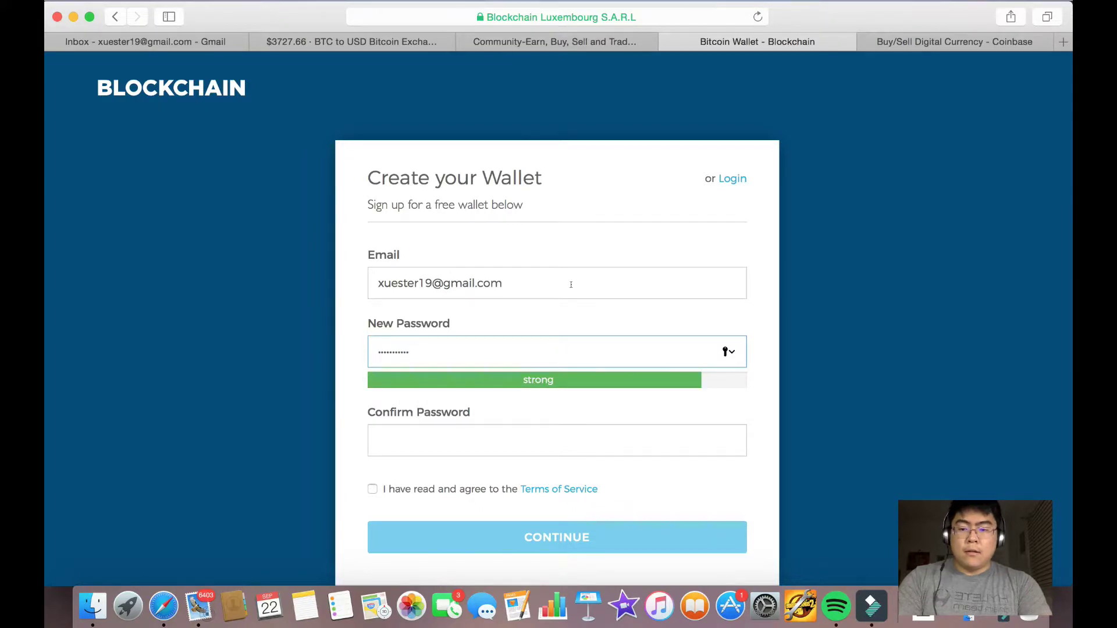
{"action": "key", "text": "Tab"}
{"action": "type", "text": "••••••"}
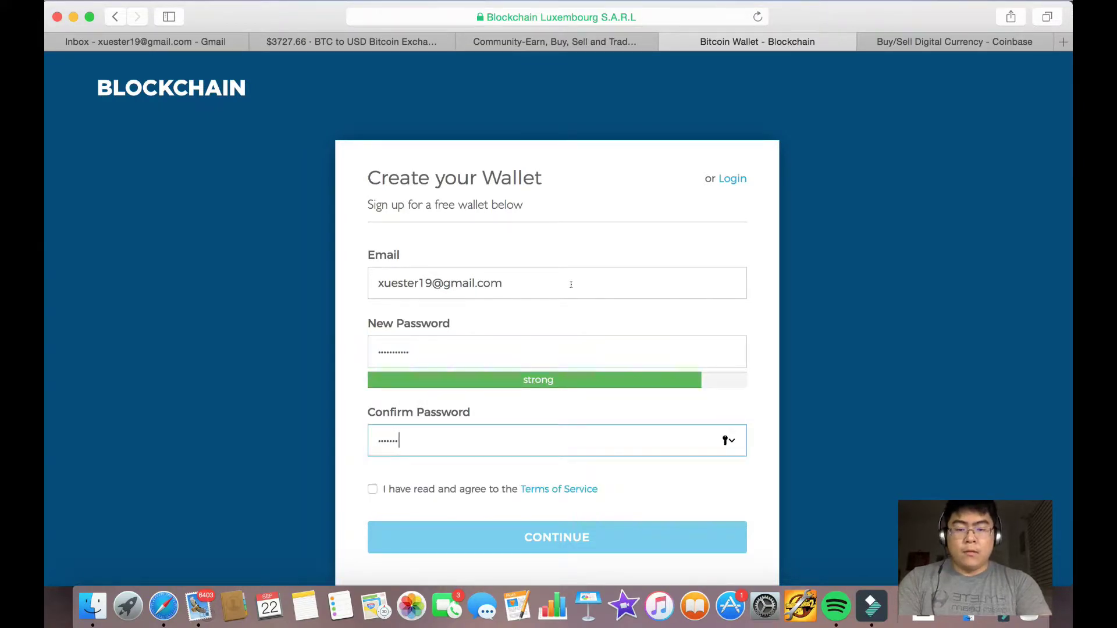
{"action": "type", "text": "•••••"}
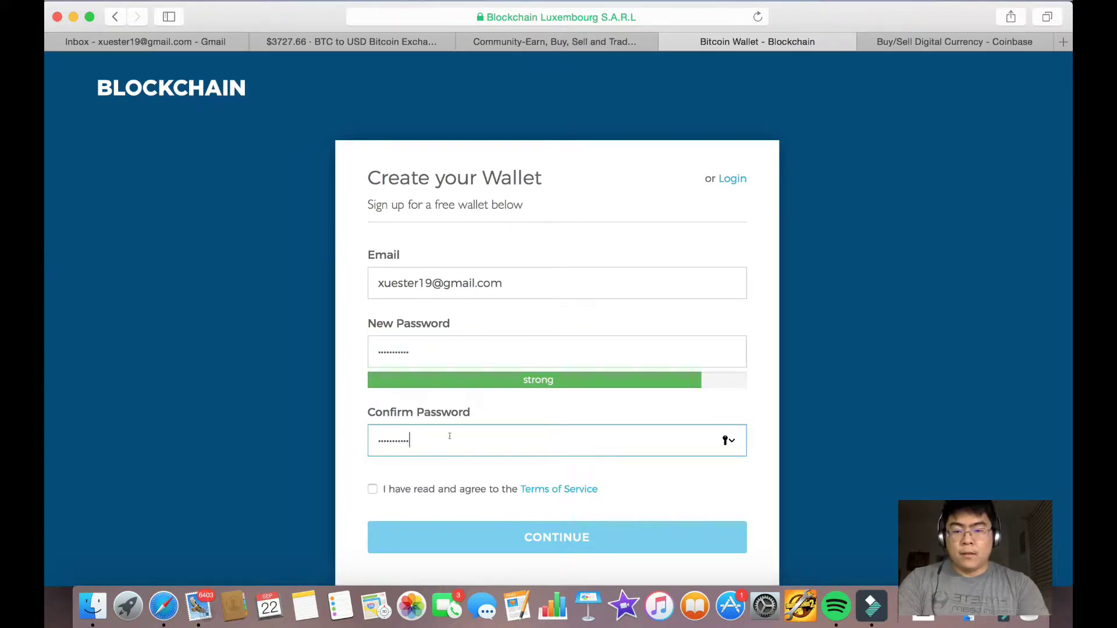
{"action": "left_click", "coordinate": [373, 489]}
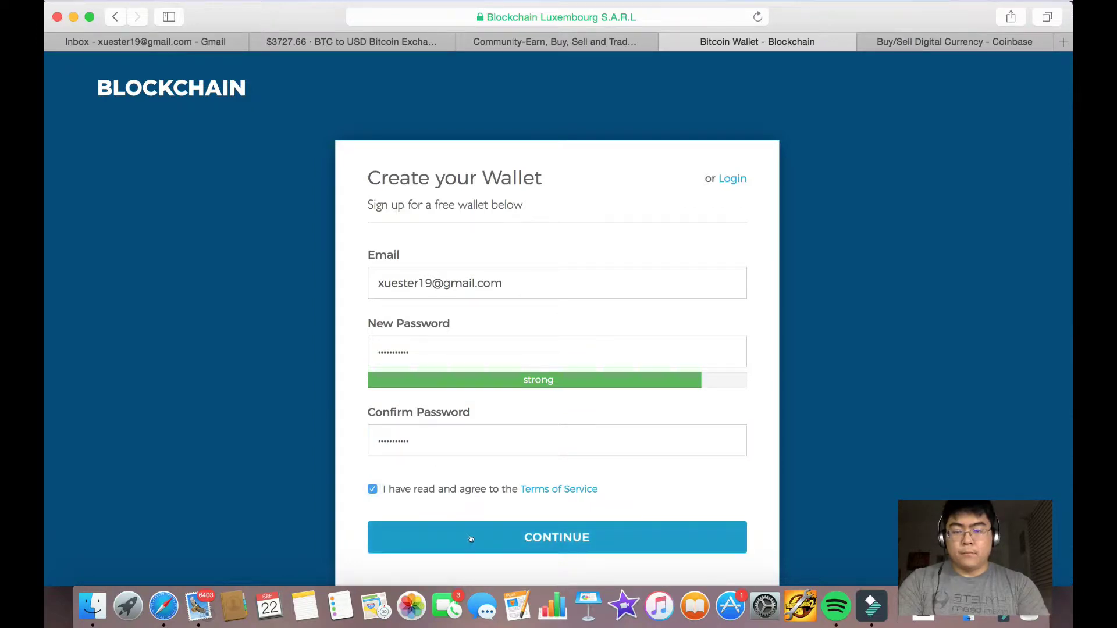
{"action": "left_click", "coordinate": [472, 538]}
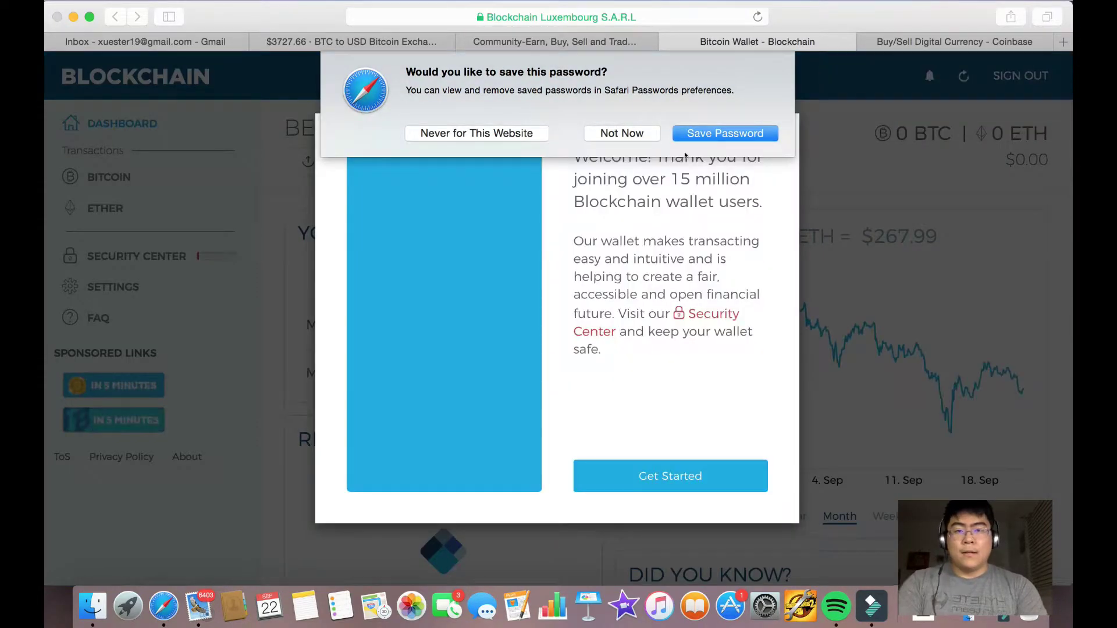
Decline Safari's password saving, dismiss the welcome message, and open the bitcoin Request form.
{"action": "left_click", "coordinate": [615, 134]}
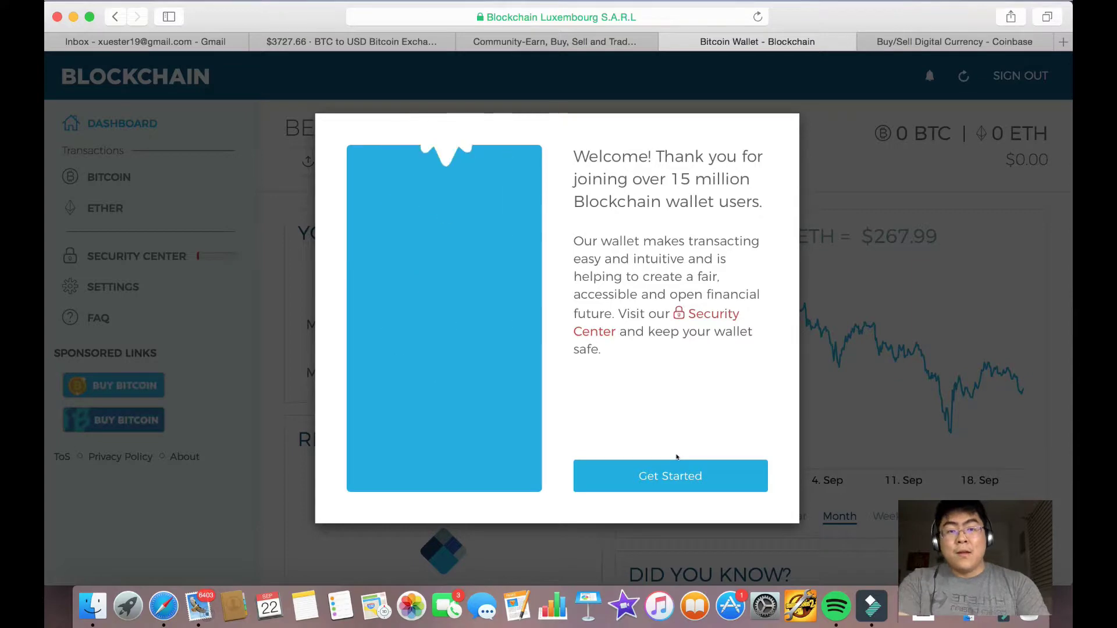
{"action": "left_click", "coordinate": [661, 487]}
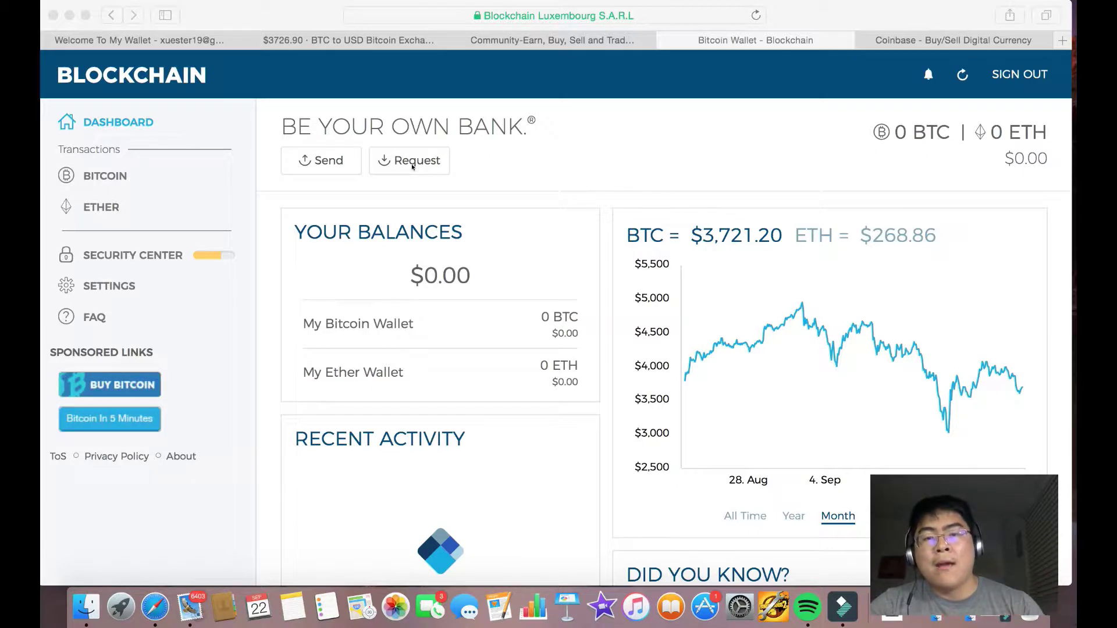
{"action": "left_click", "coordinate": [411, 166]}
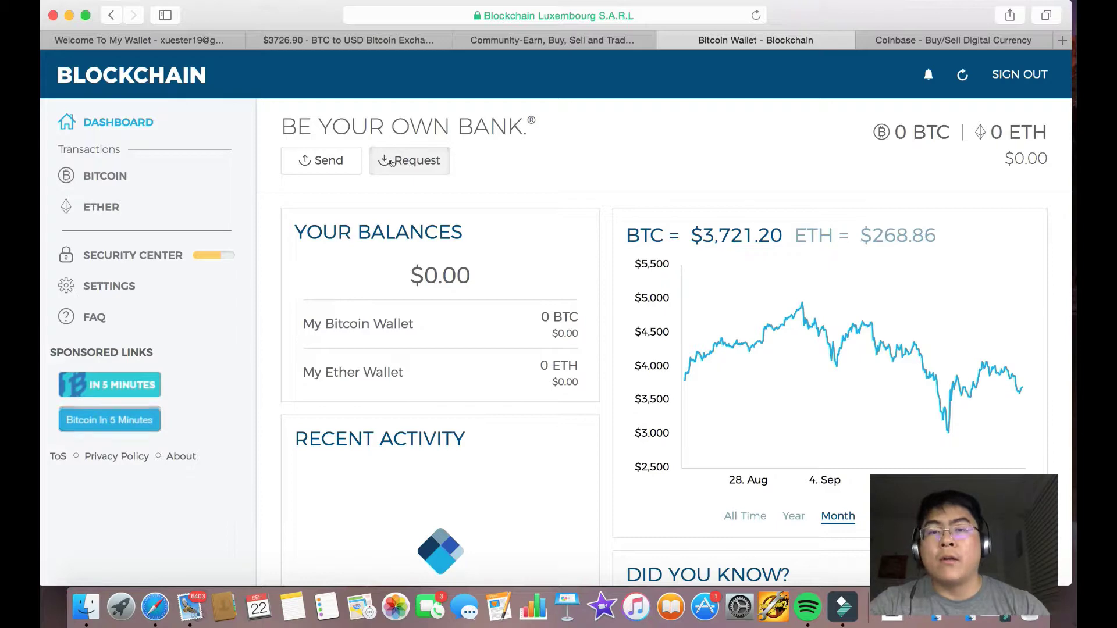
{"action": "left_click", "coordinate": [392, 165]}
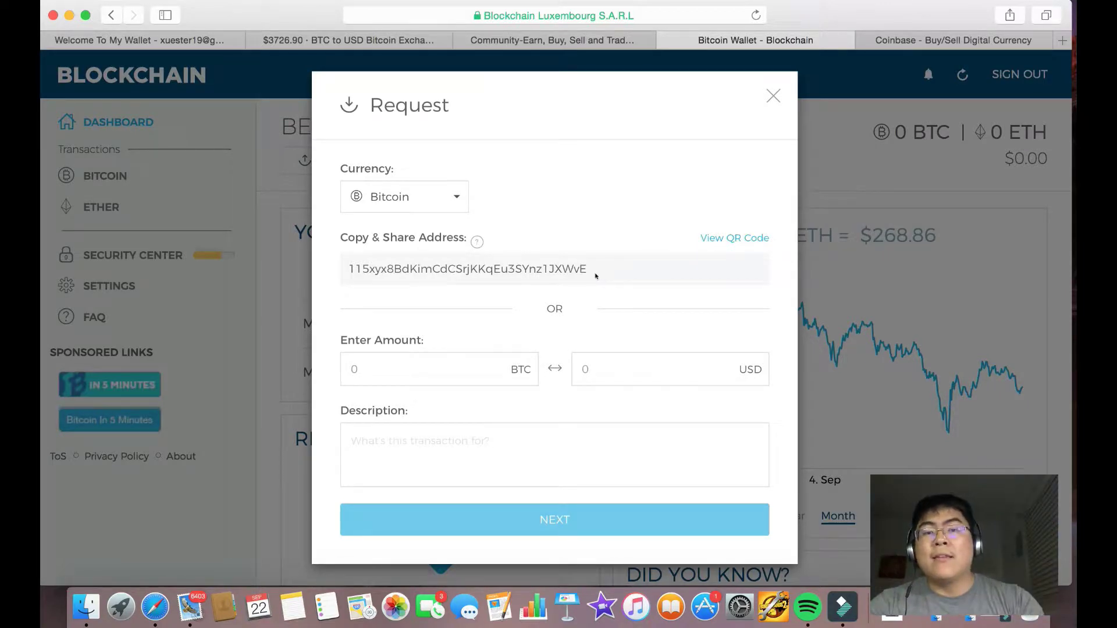
Select the receiving address, read its help note, view its QR code, then close the form.
{"action": "left_click", "coordinate": [495, 268]}
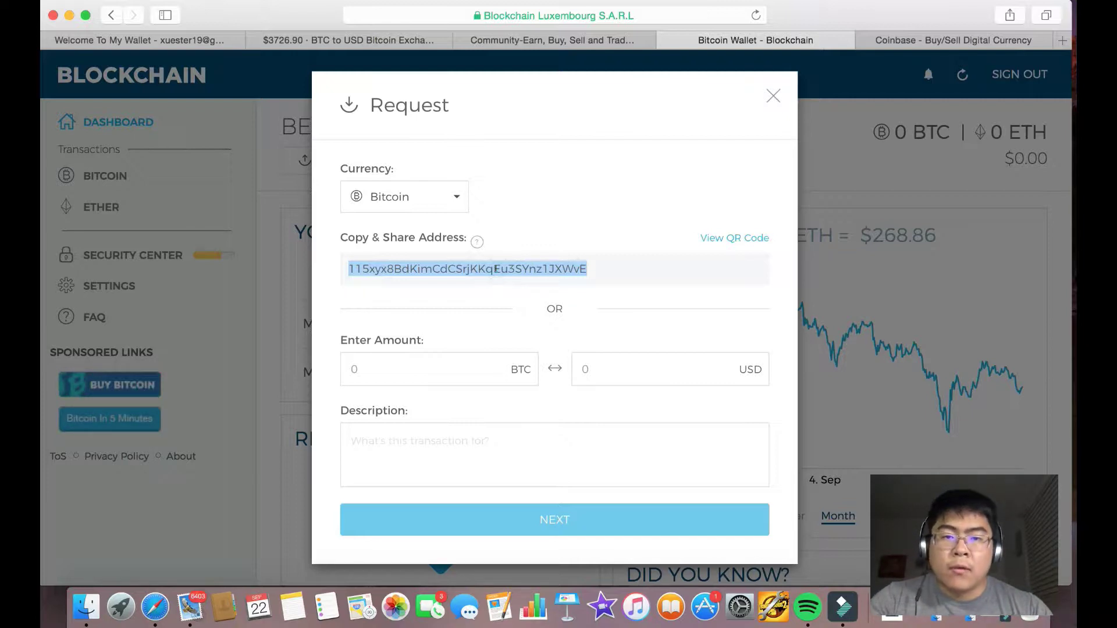
{"action": "left_click", "coordinate": [477, 241]}
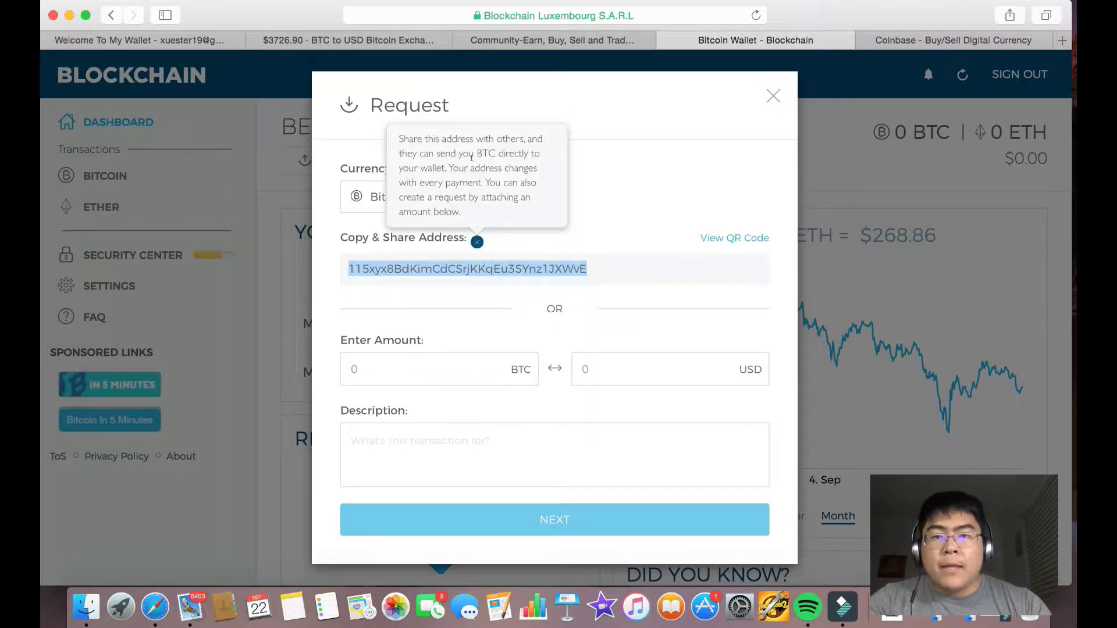
{"action": "left_click", "coordinate": [562, 254]}
{"action": "left_click", "coordinate": [728, 239]}
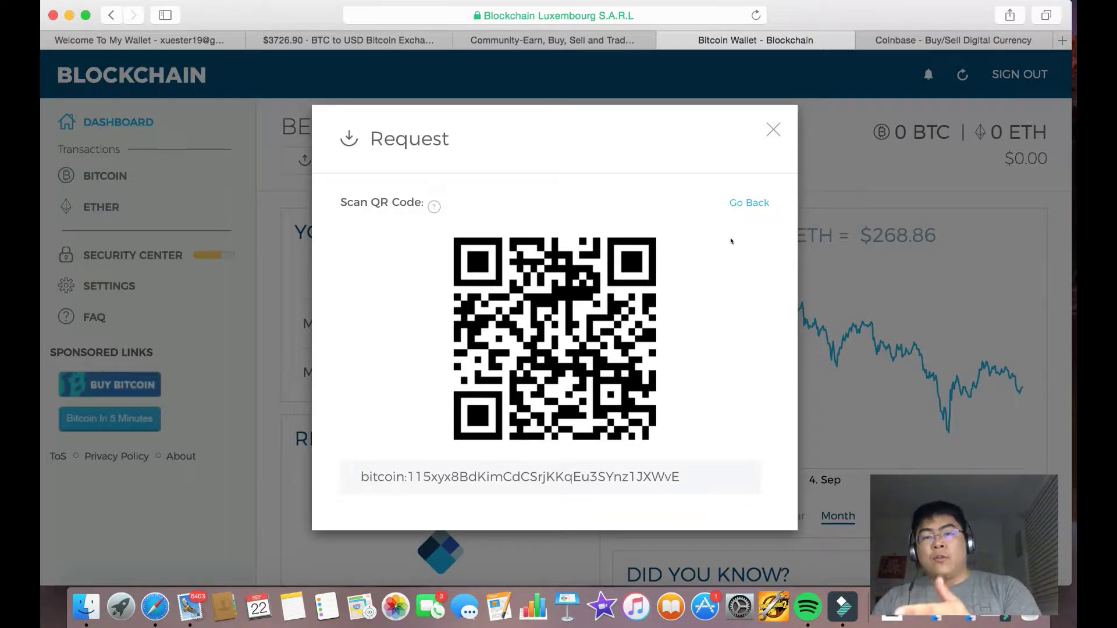
{"action": "left_click", "coordinate": [771, 128]}
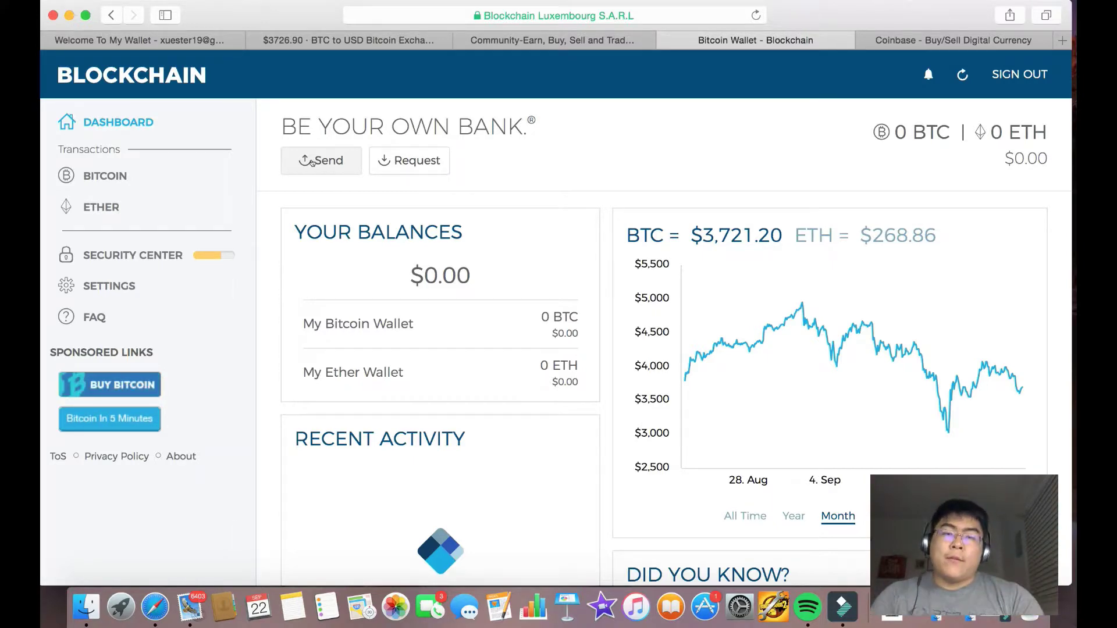
Start a bitcoin payment of 0.003 BTC in the Send form.
{"action": "left_click", "coordinate": [312, 163]}
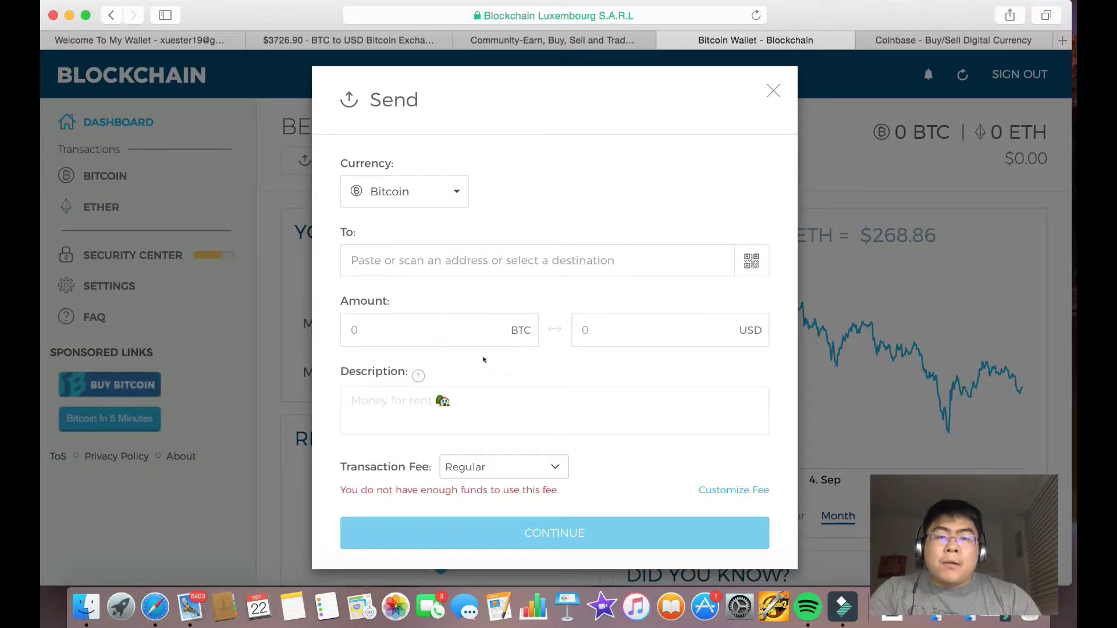
{"action": "type", "text": ".003"}
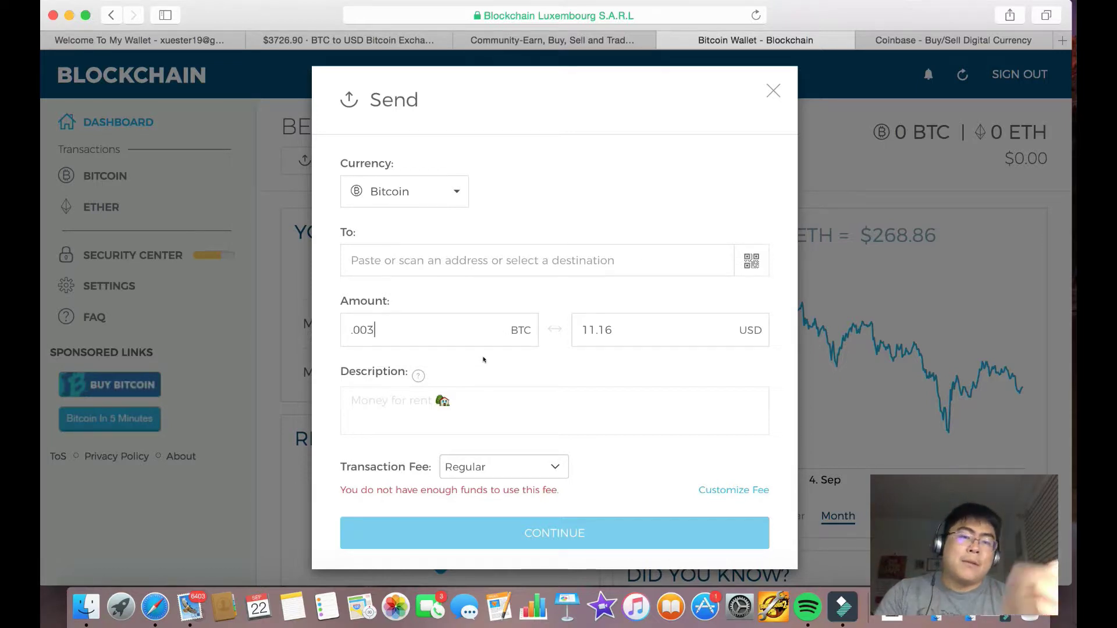
{"action": "left_click", "coordinate": [391, 410]}
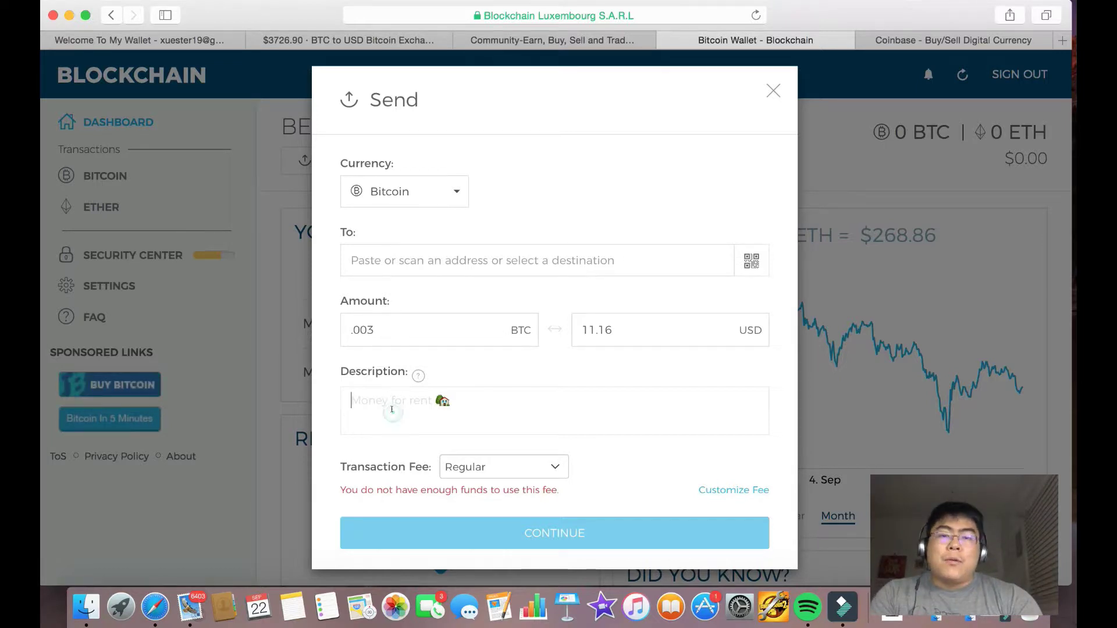
Try the Priority transaction fee, switch back to Regular, and close the send form.
{"action": "left_click", "coordinate": [509, 461]}
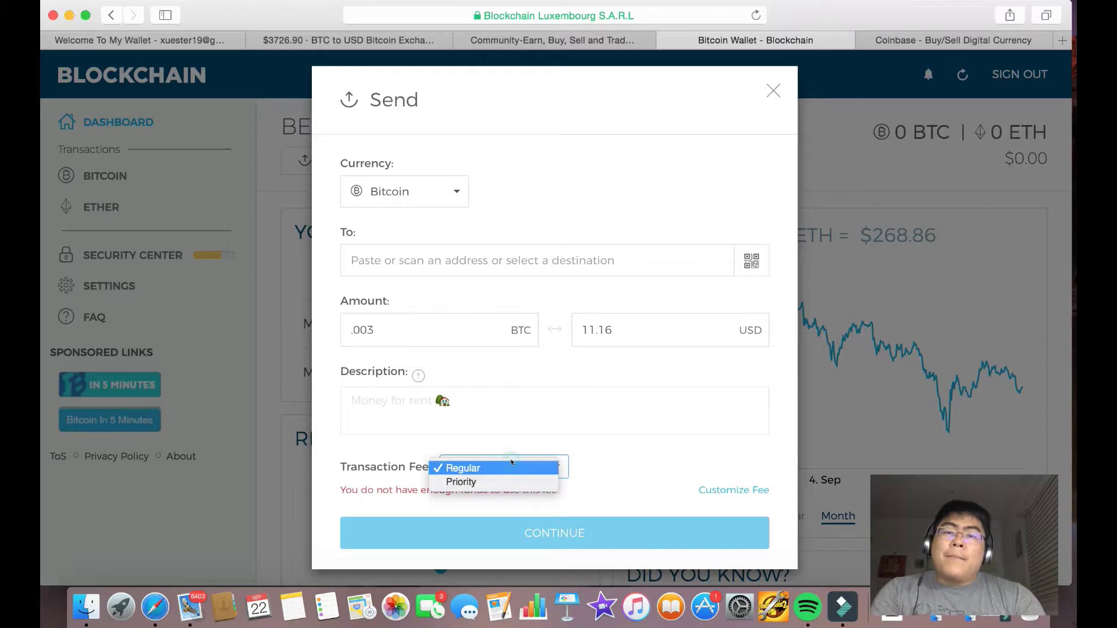
{"action": "left_click", "coordinate": [636, 467]}
{"action": "left_click", "coordinate": [546, 469]}
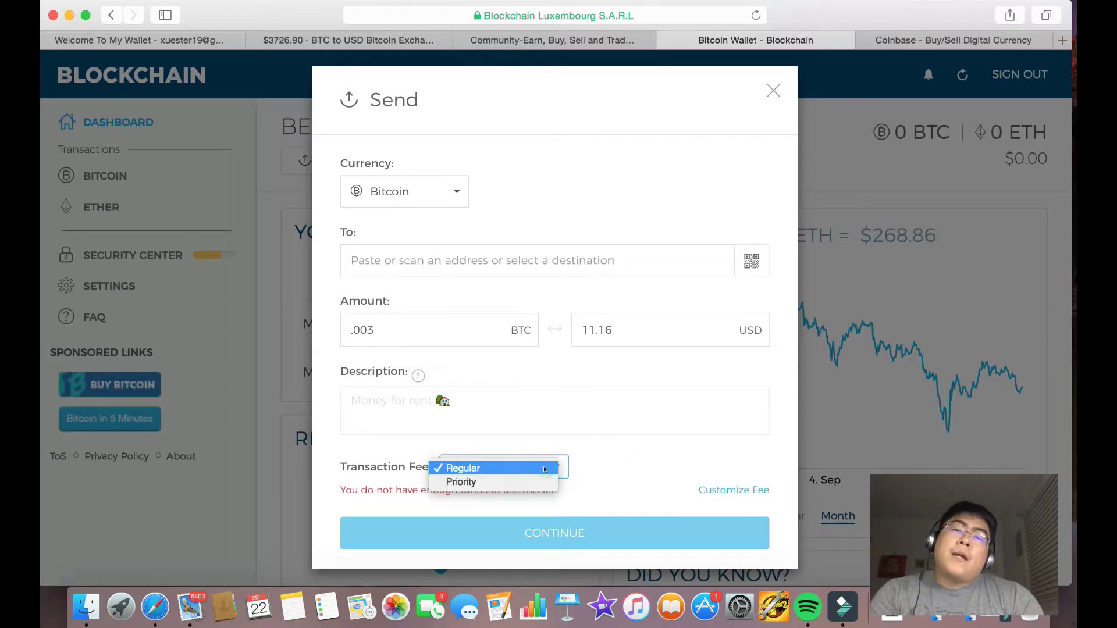
{"action": "left_click", "coordinate": [594, 459]}
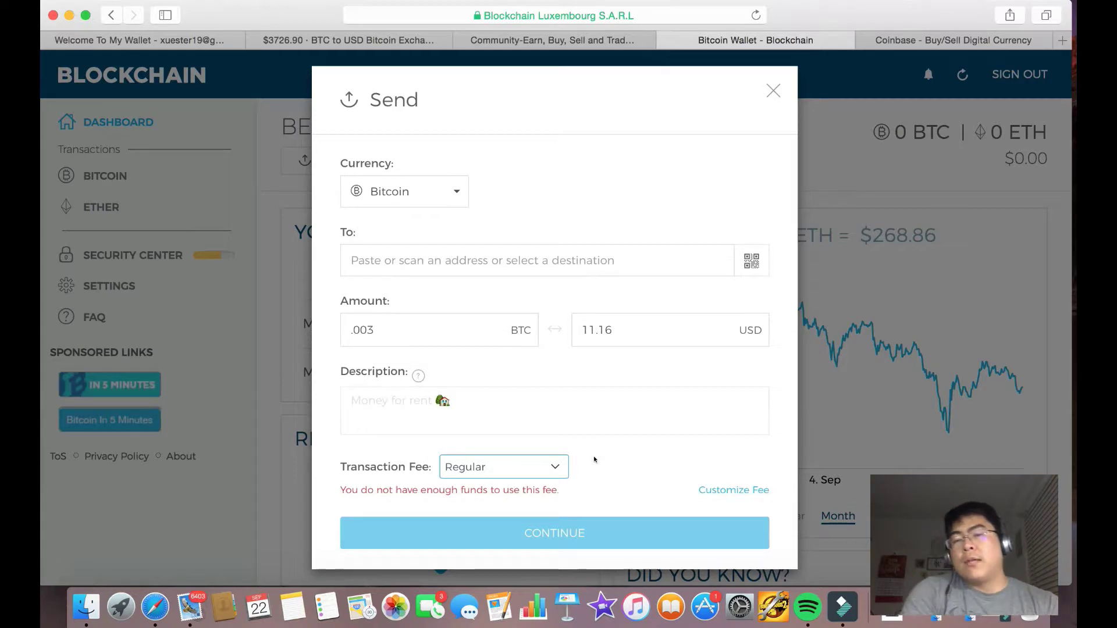
{"action": "left_click", "coordinate": [547, 468]}
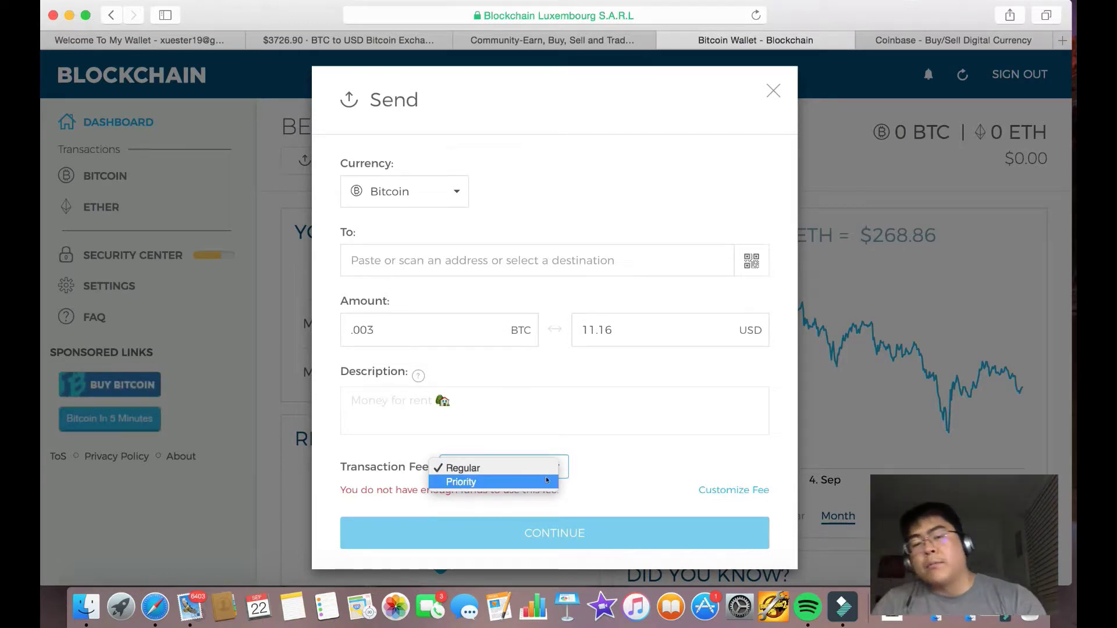
{"action": "left_click", "coordinate": [544, 481]}
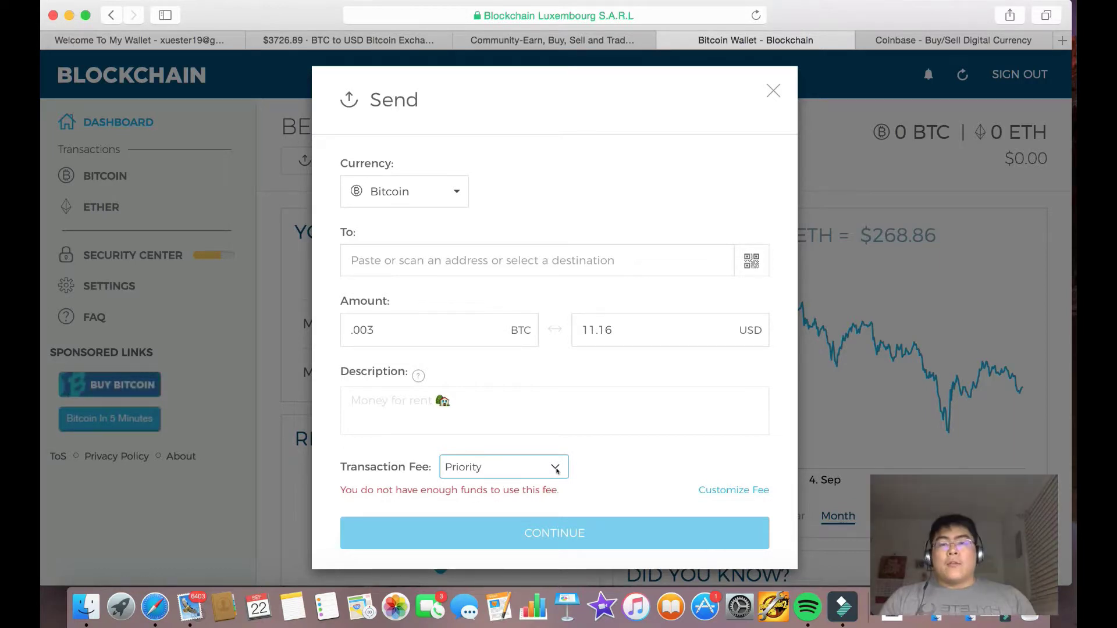
{"action": "left_click", "coordinate": [556, 470]}
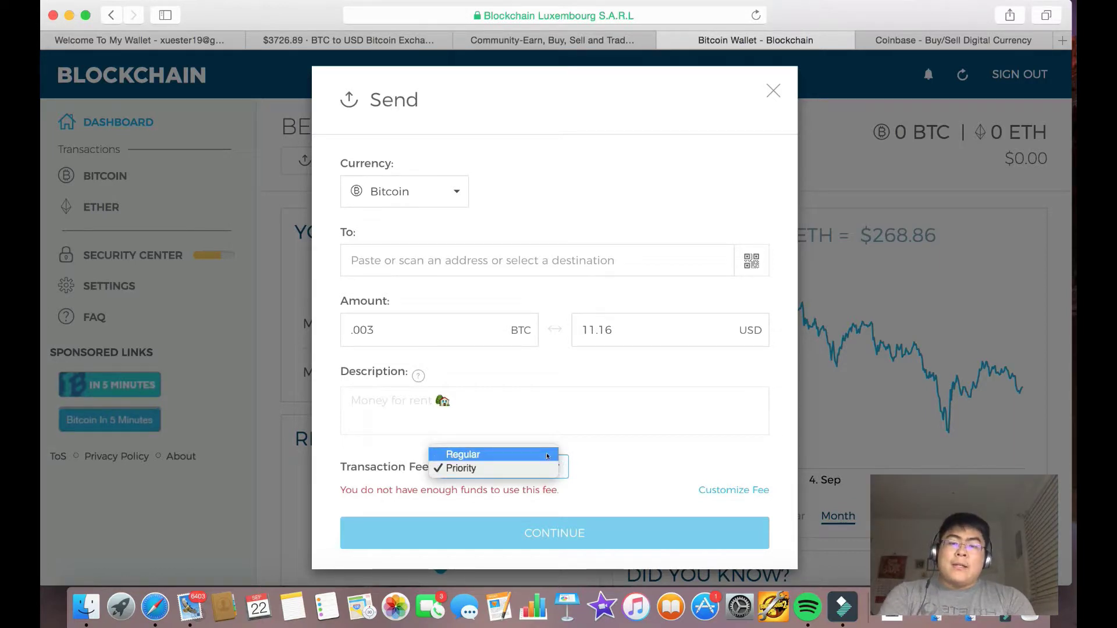
{"action": "left_click", "coordinate": [547, 456]}
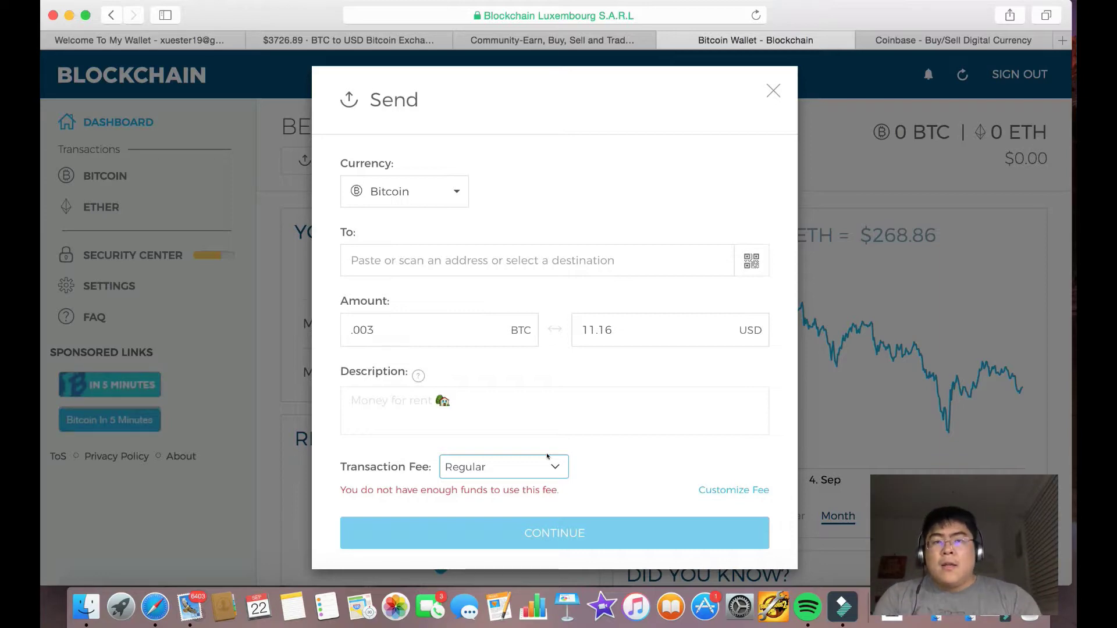
{"action": "left_click", "coordinate": [773, 91]}
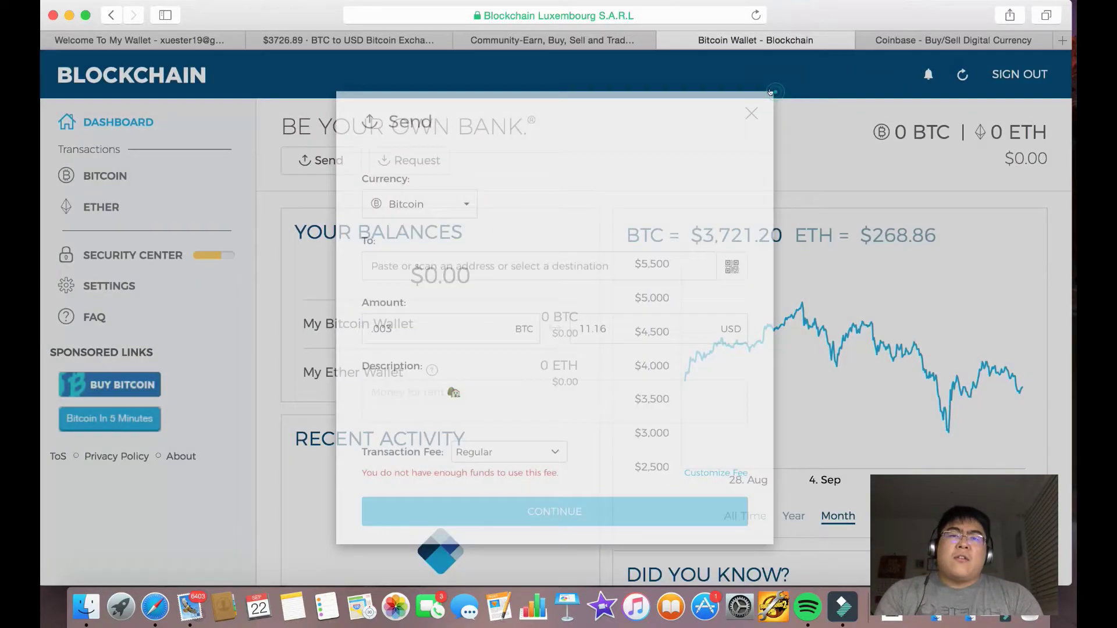
Review the Security Center's security levels, then open the Verify Your Email message in Gmail.
{"action": "scroll", "coordinate": [481, 244], "scroll_direction": "down", "scroll_amount": 2}
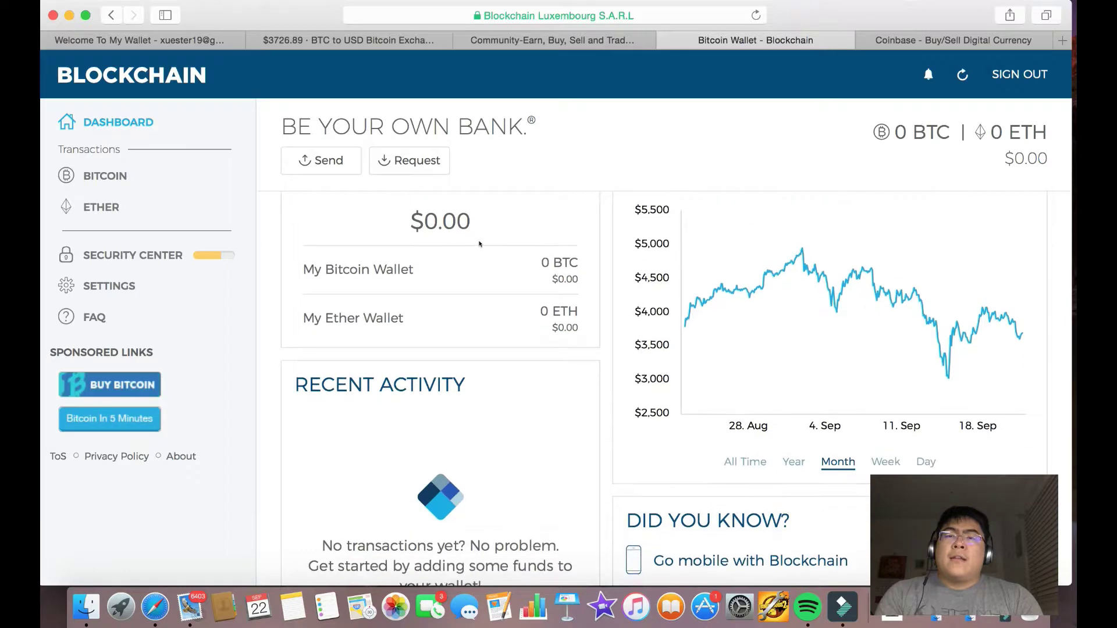
{"action": "scroll", "coordinate": [456, 300], "scroll_direction": "up", "scroll_amount": 2}
{"action": "scroll", "coordinate": [518, 370], "scroll_direction": "down", "scroll_amount": 4}
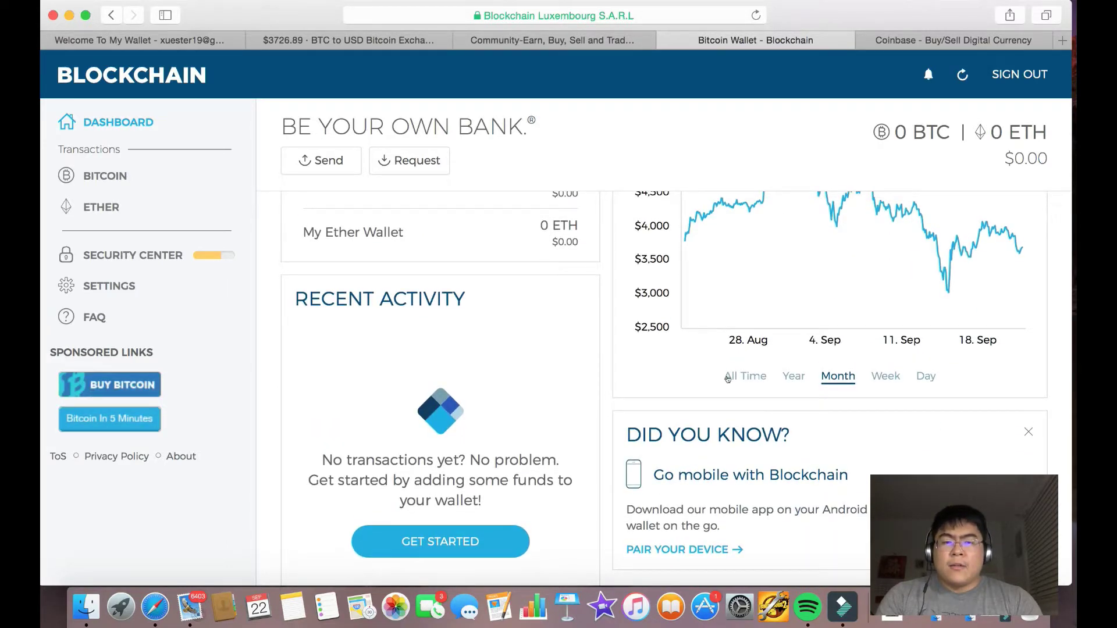
{"action": "scroll", "coordinate": [728, 377], "scroll_direction": "up", "scroll_amount": 4}
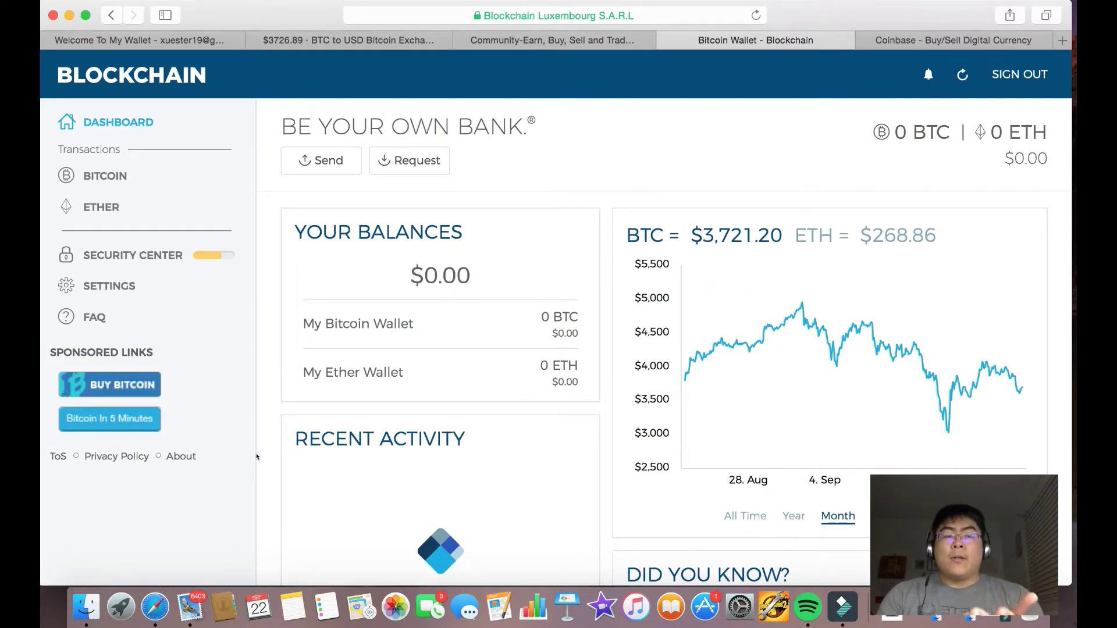
{"action": "left_click", "coordinate": [118, 249]}
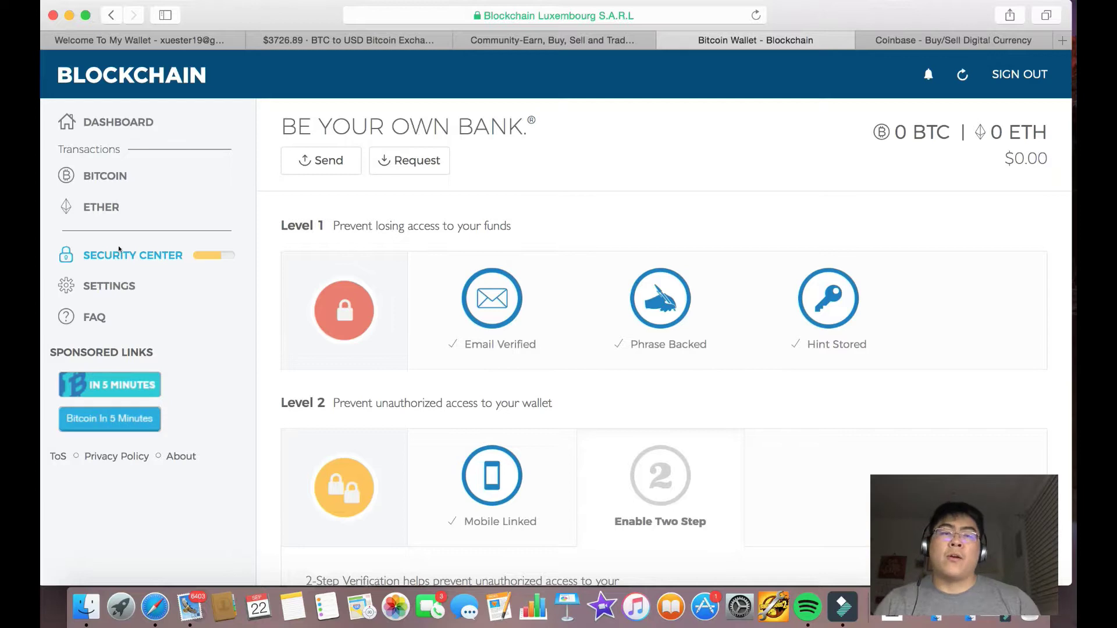
{"action": "mouse_move", "coordinate": [526, 285]}
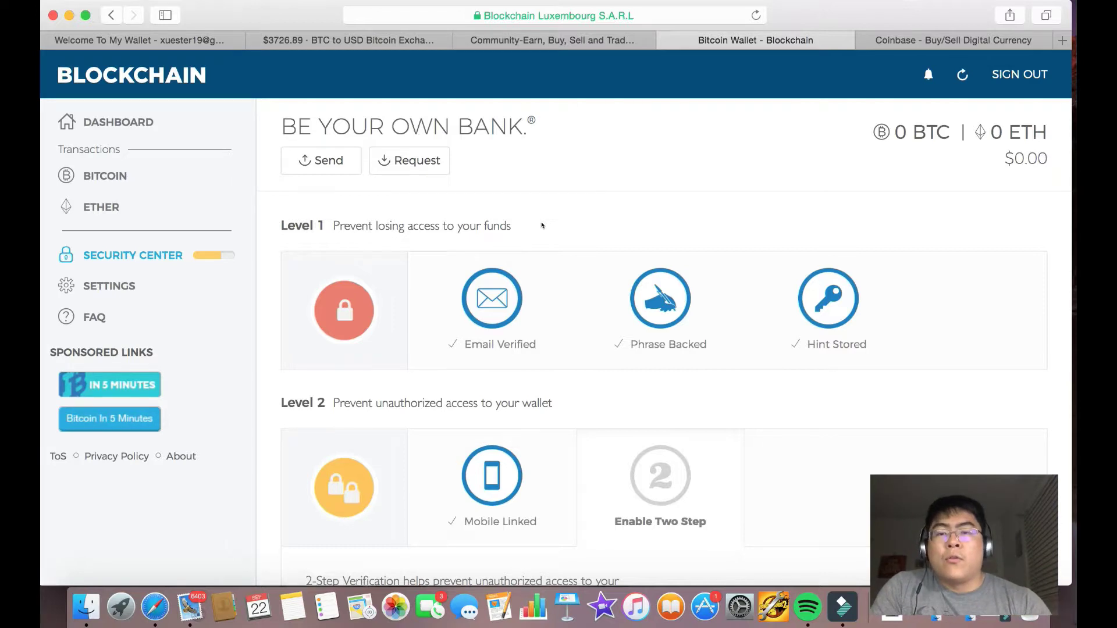
{"action": "mouse_move", "coordinate": [578, 314]}
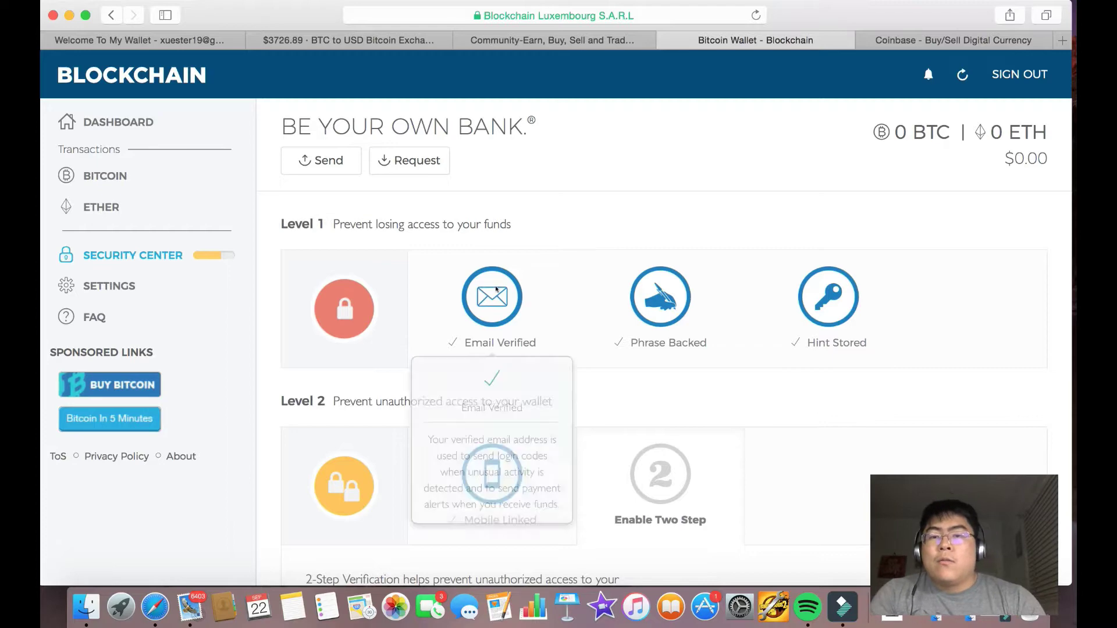
{"action": "left_click", "coordinate": [183, 40]}
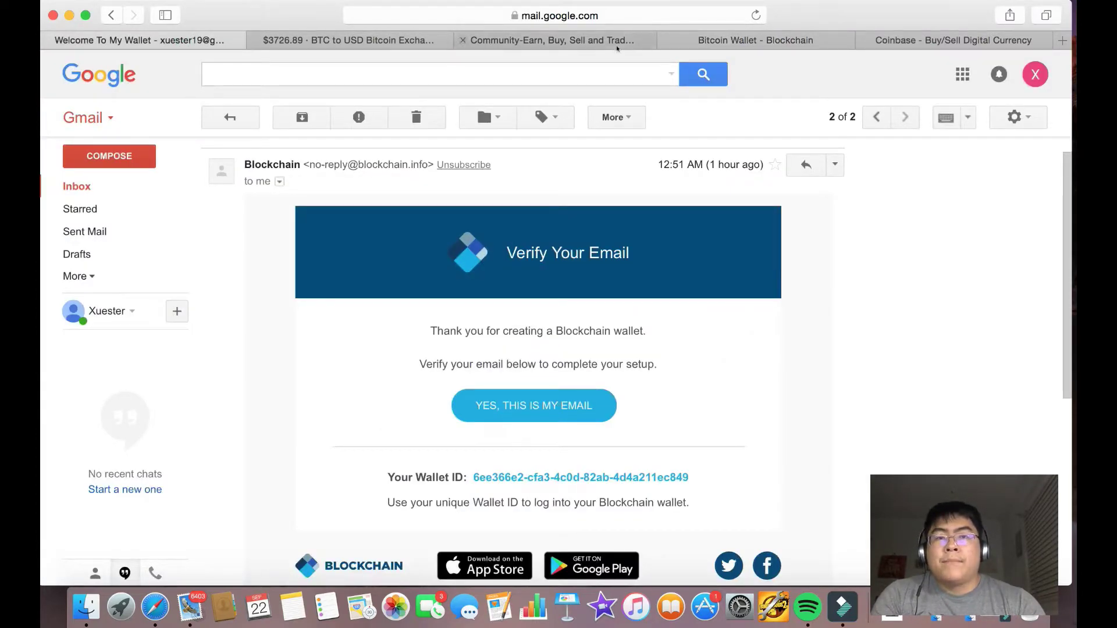
Go back to the 'Bitcoin Wallet - Blockchain' browser tab showing the Security Center.
{"action": "left_click", "coordinate": [748, 46]}
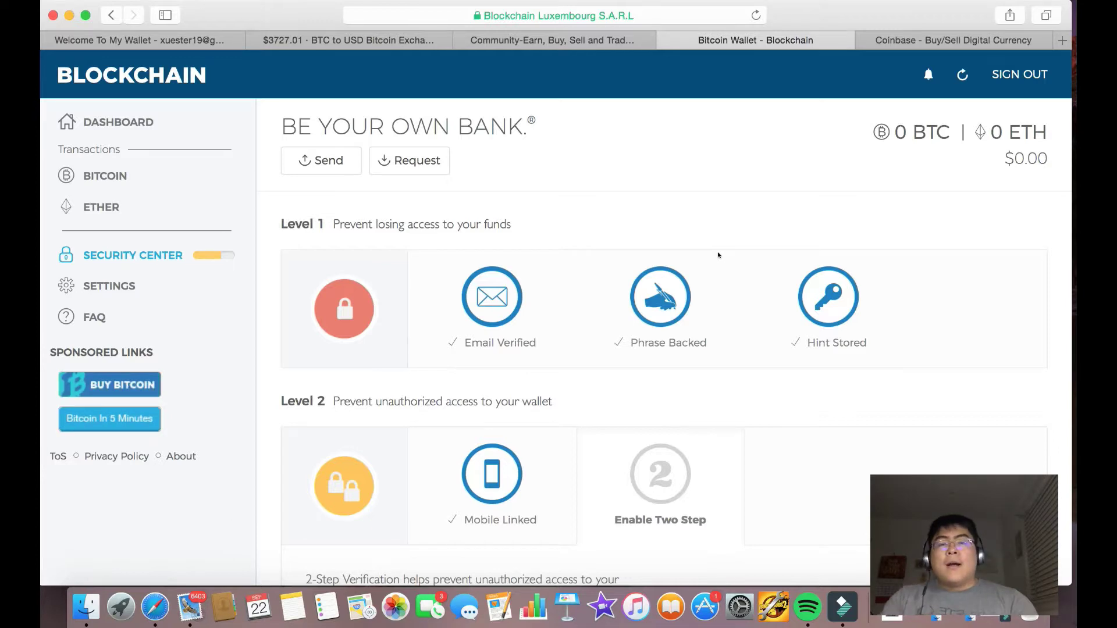
{"action": "mouse_move", "coordinate": [820, 315]}
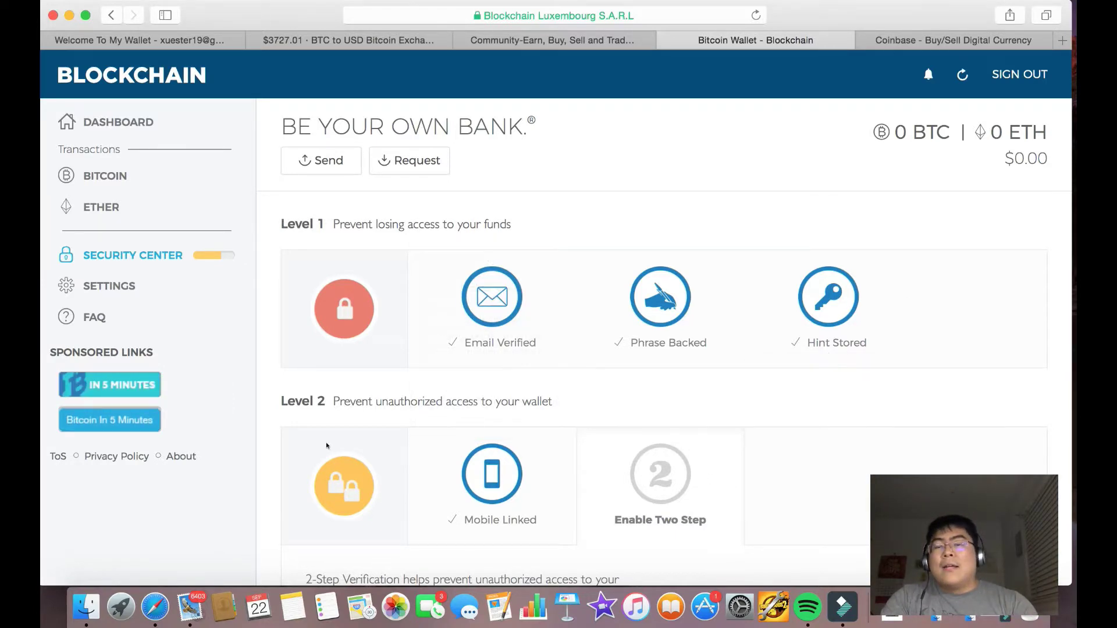
{"action": "mouse_move", "coordinate": [431, 463]}
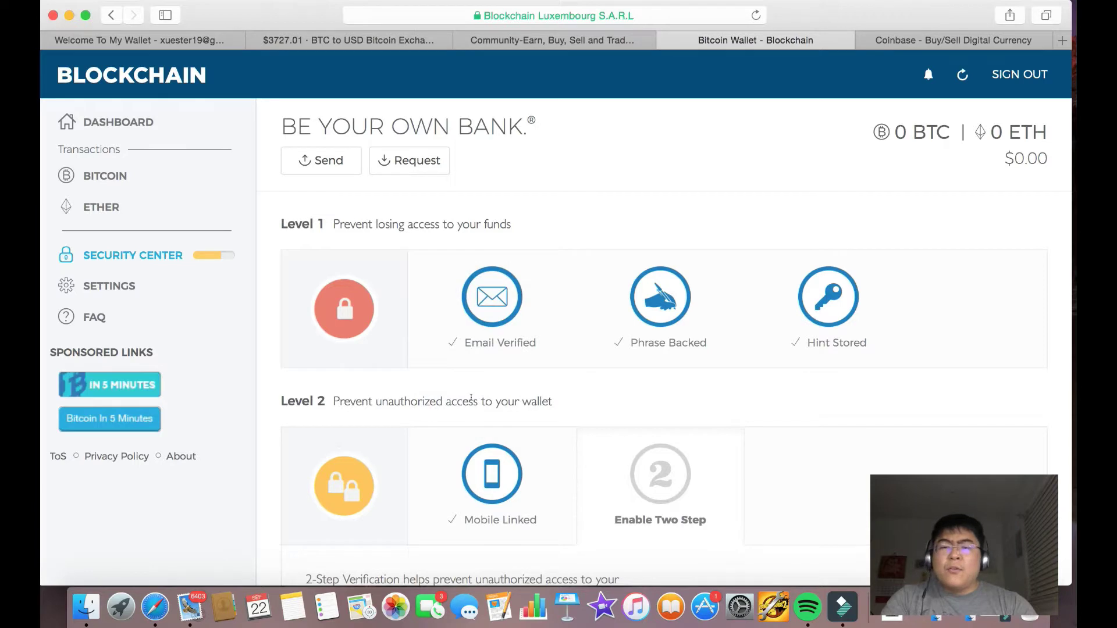